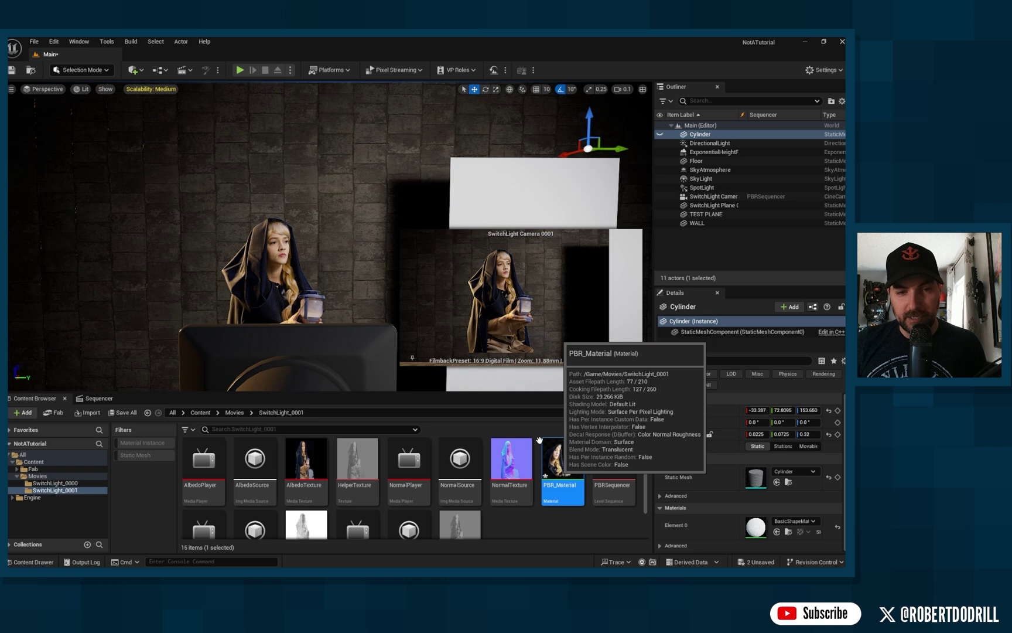
- Try applying PBR_Material to the white test plane beside the figure, and undo the assignment
right_click_drag(340, 299, 366, 314)
left_click_drag(548, 454, 356, 227)
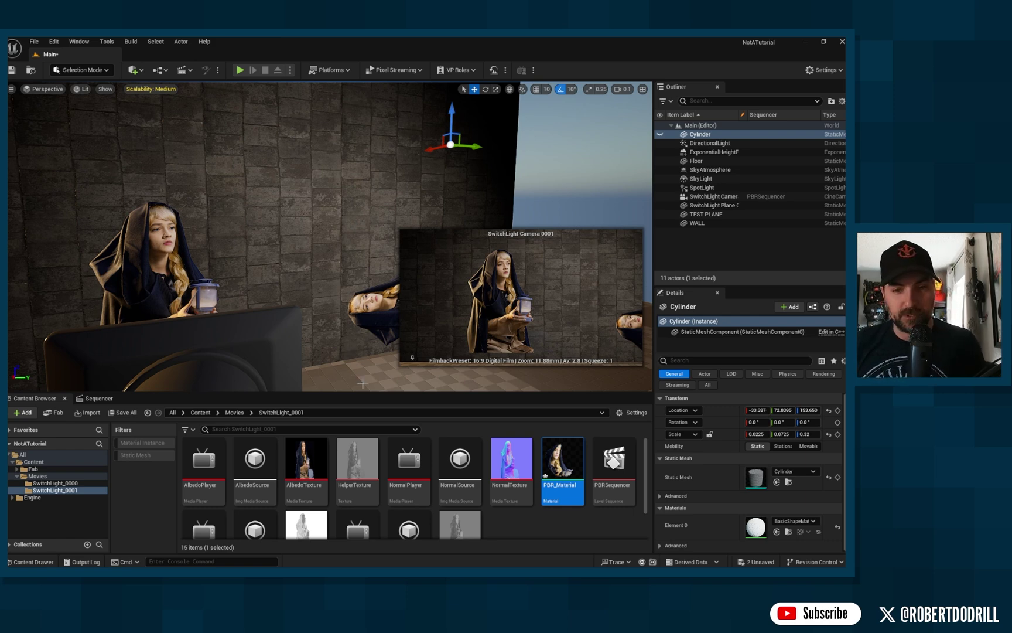
key("ctrl+z")
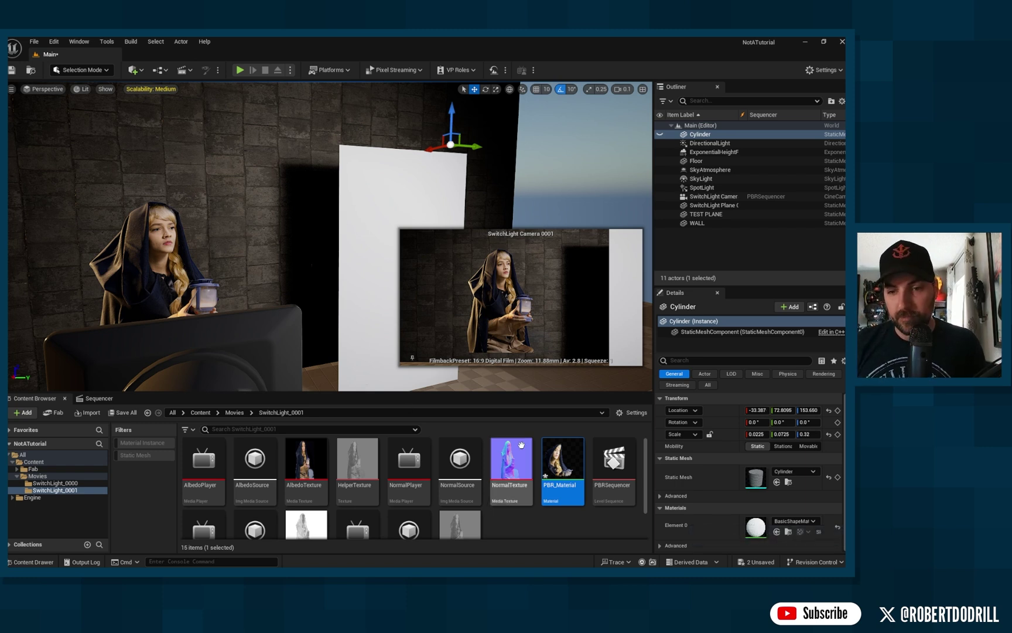
- Open PBR_Material, find its shadow settings, enable Cast Dynamic Shadow as Masked, and apply the change to the level
double_click(561, 461)
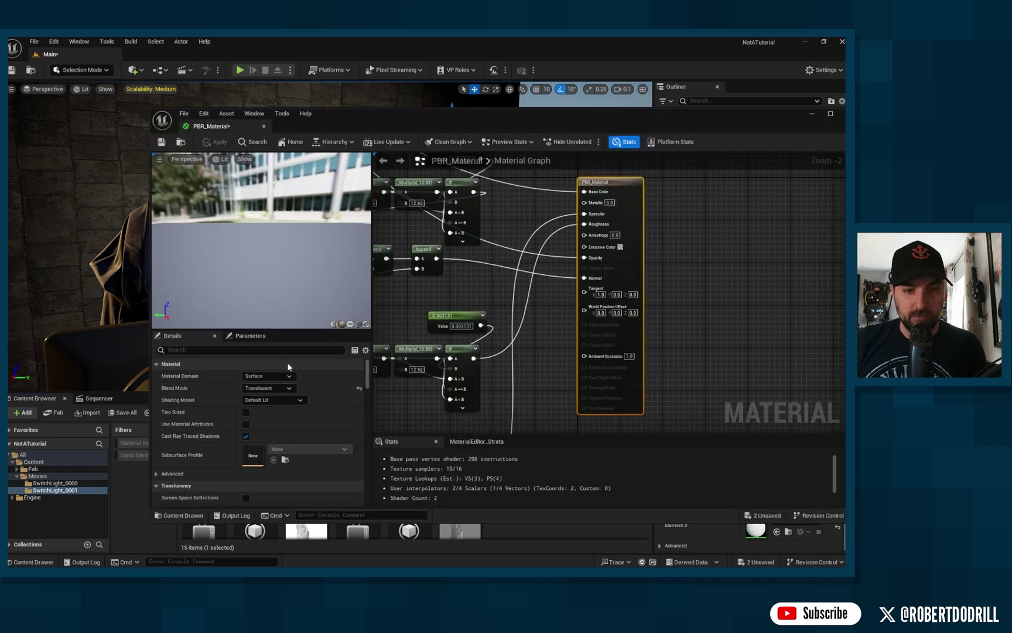
mouse_move(368, 383)
left_mouse_down()
mouse_move(365, 436)
mouse_move(367, 366)
left_mouse_up()
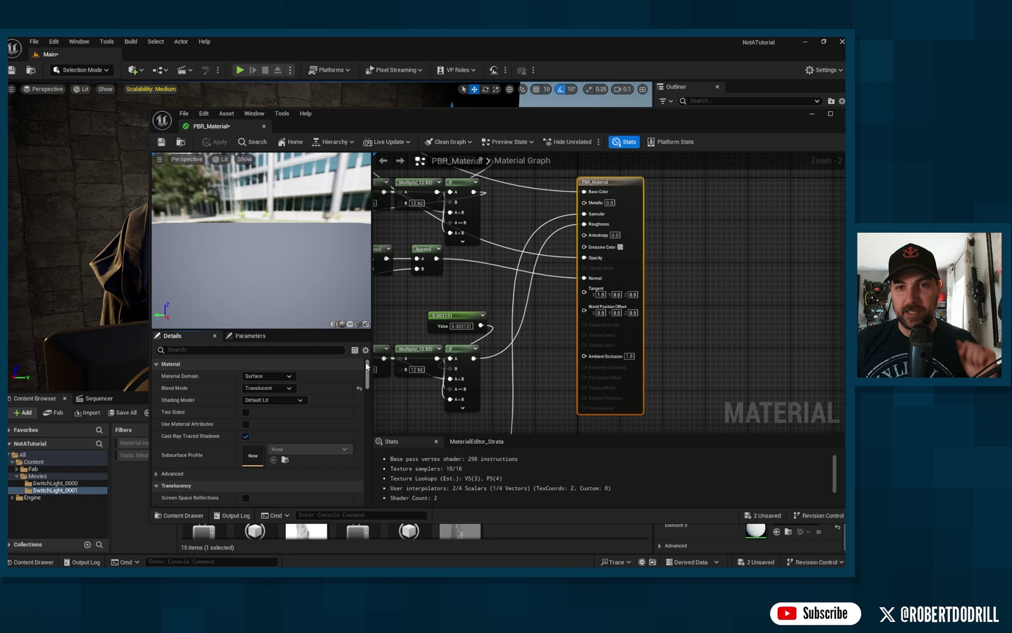
left_click(314, 350)
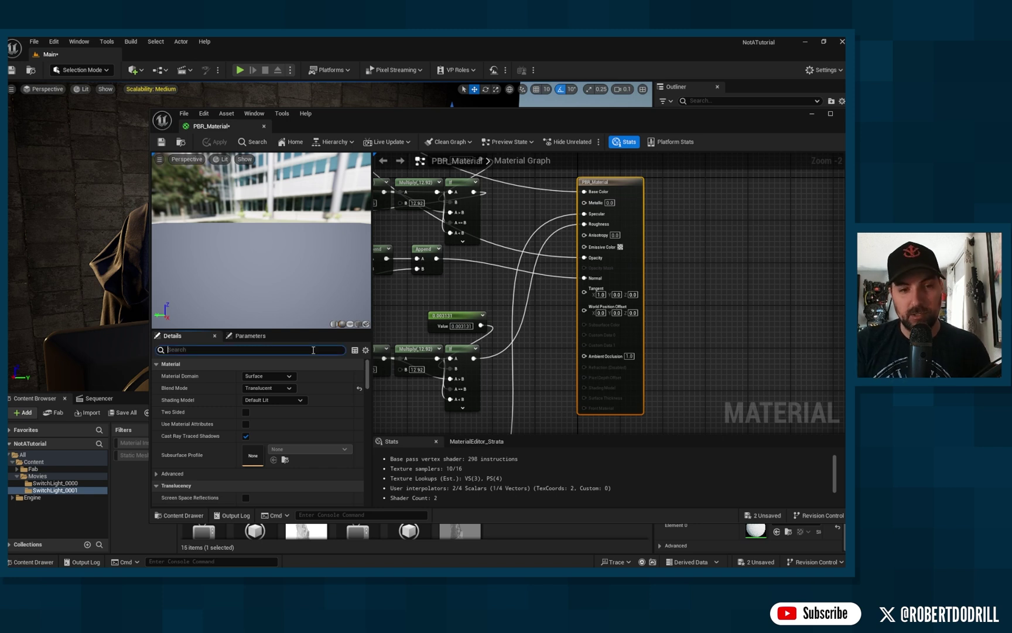
type("shadow")
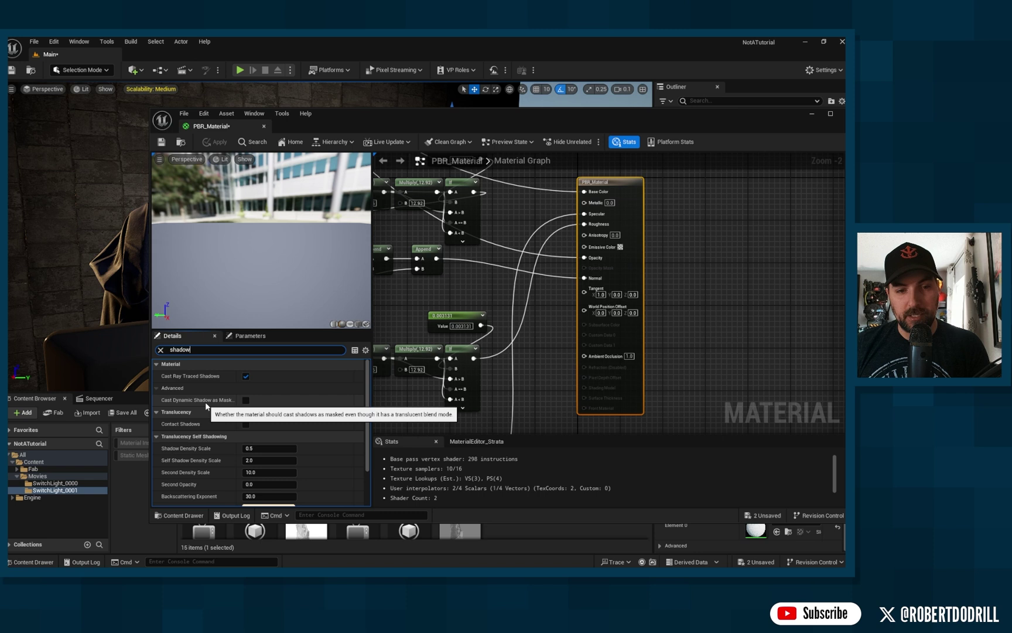
left_click(246, 401)
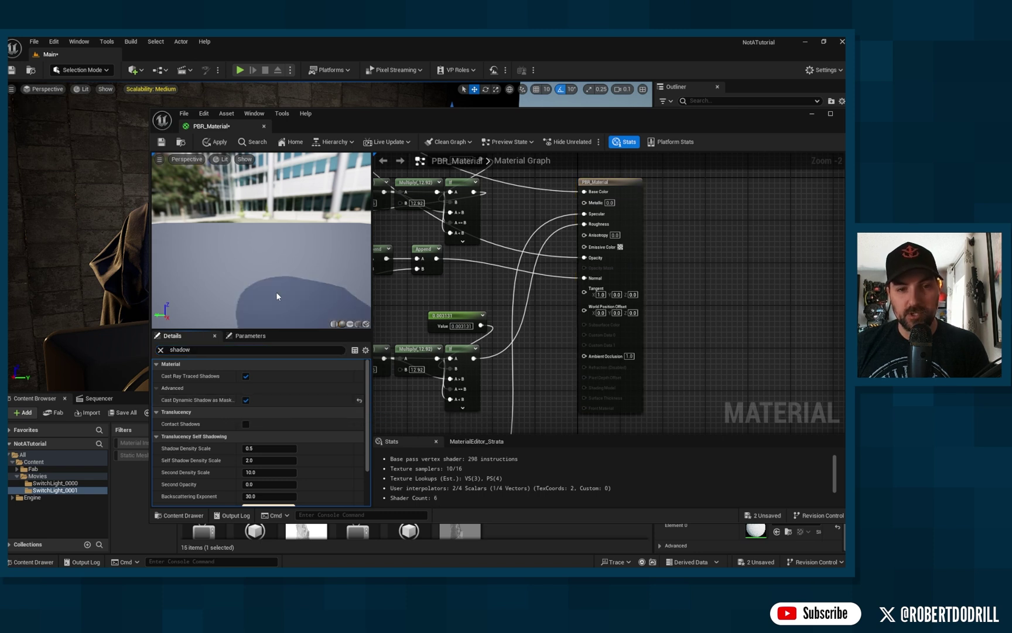
left_click(216, 142)
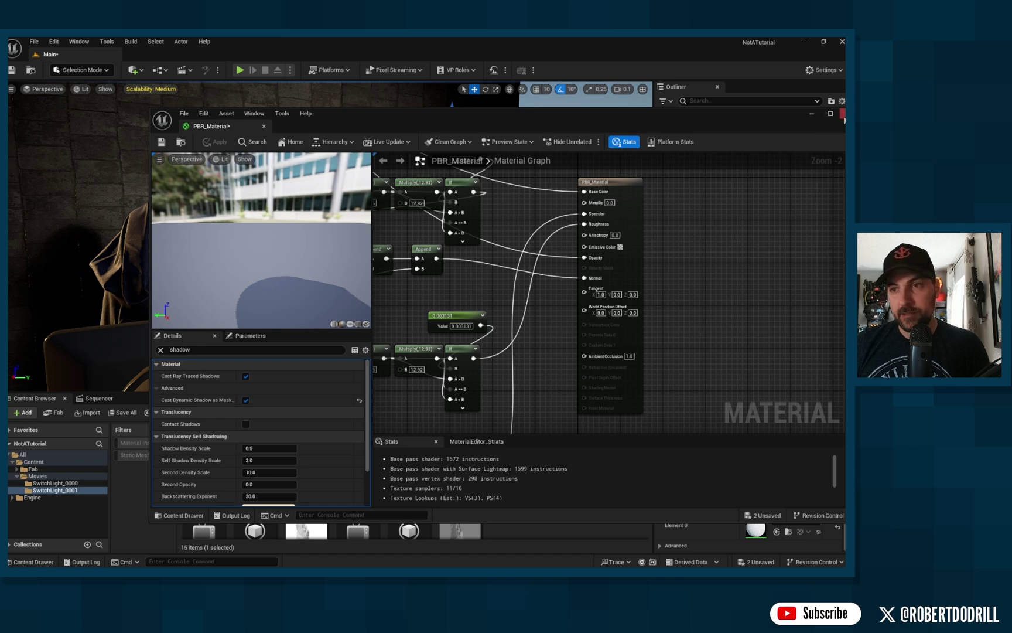
left_click(812, 114)
- Examine the figure's shadow on the brick wall from several angles and select the SpotLight that lights it
right_click_drag(242, 246, 293, 239)
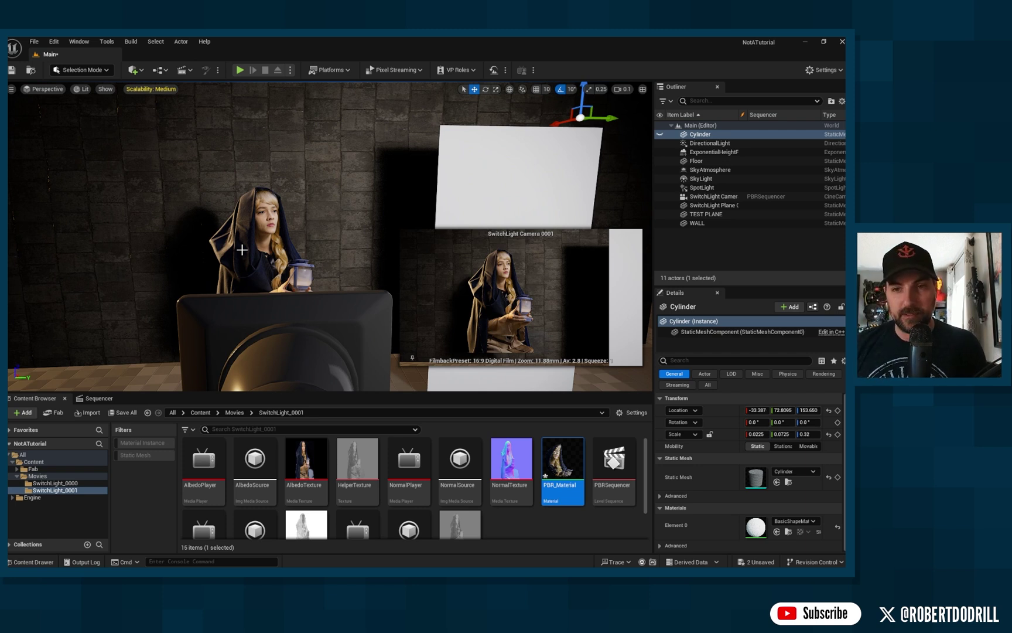
right_click_drag(242, 250, 422, 174)
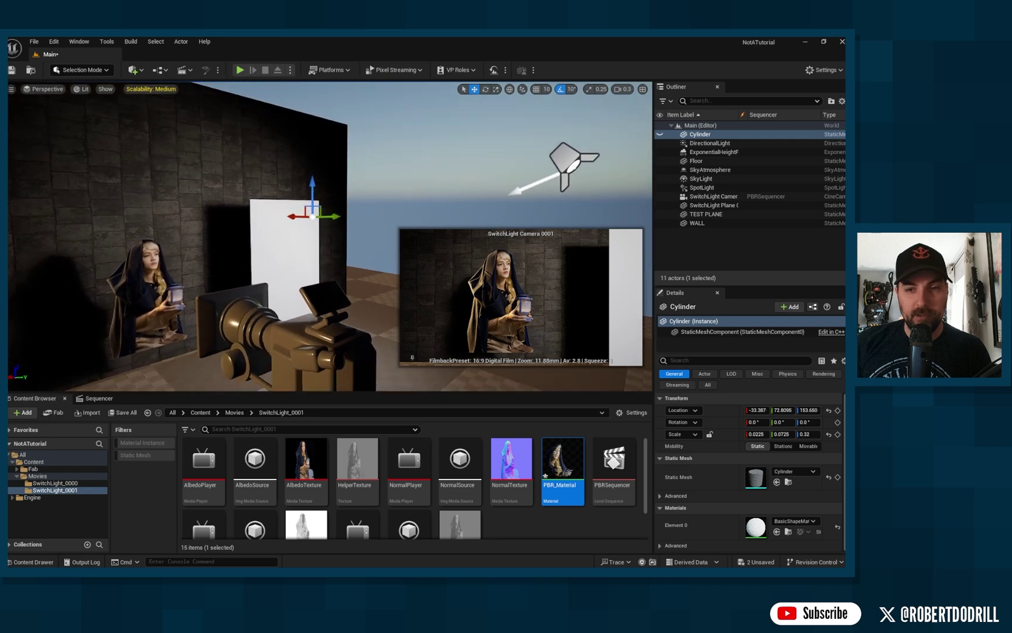
left_click(557, 162)
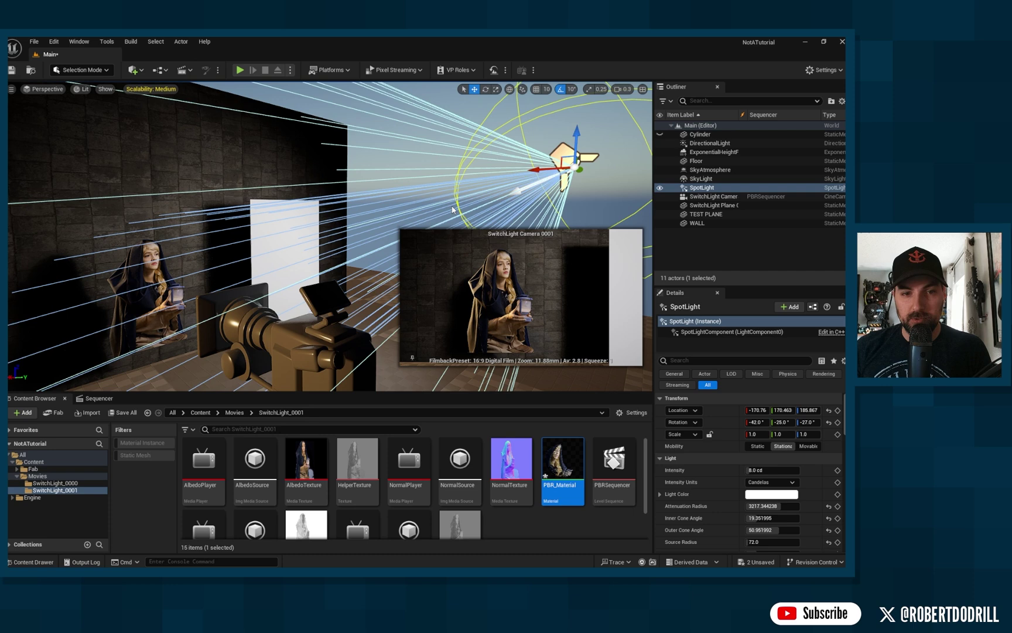
right_click_drag(289, 264, 251, 260)
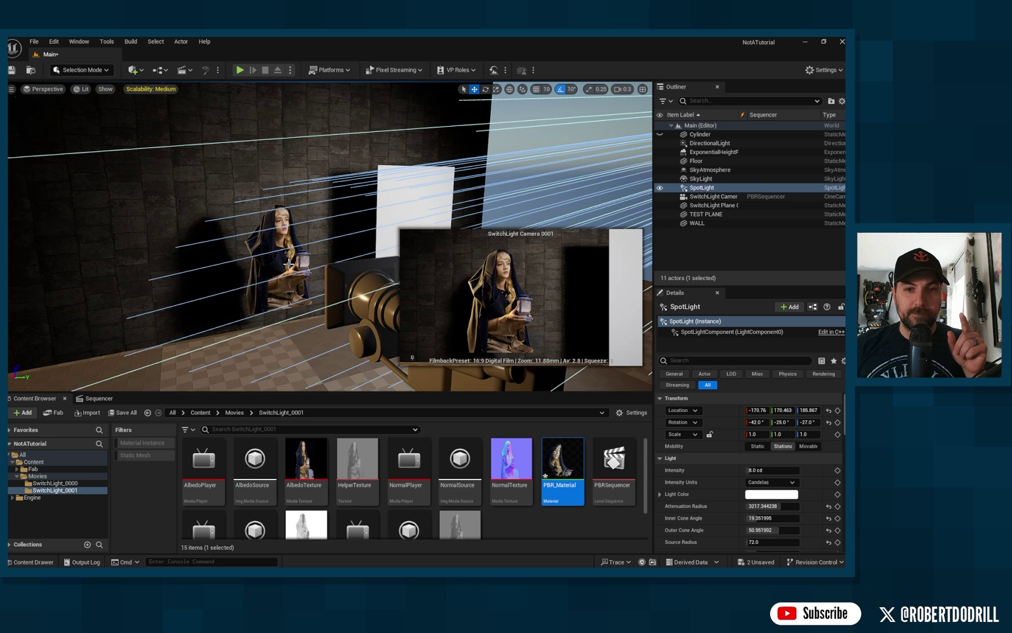
- Rotate the directional light so it lights the wall and figure, and inspect the selected SwitchLight Plane 0001 up close
key("ctrl+l")
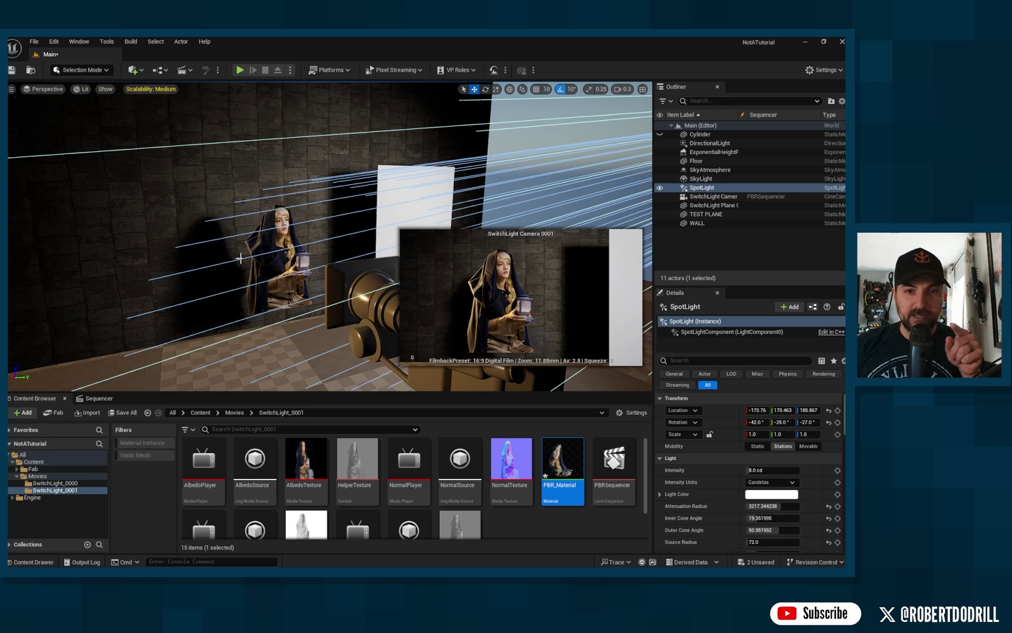
right_click_drag(237, 255, 252, 253)
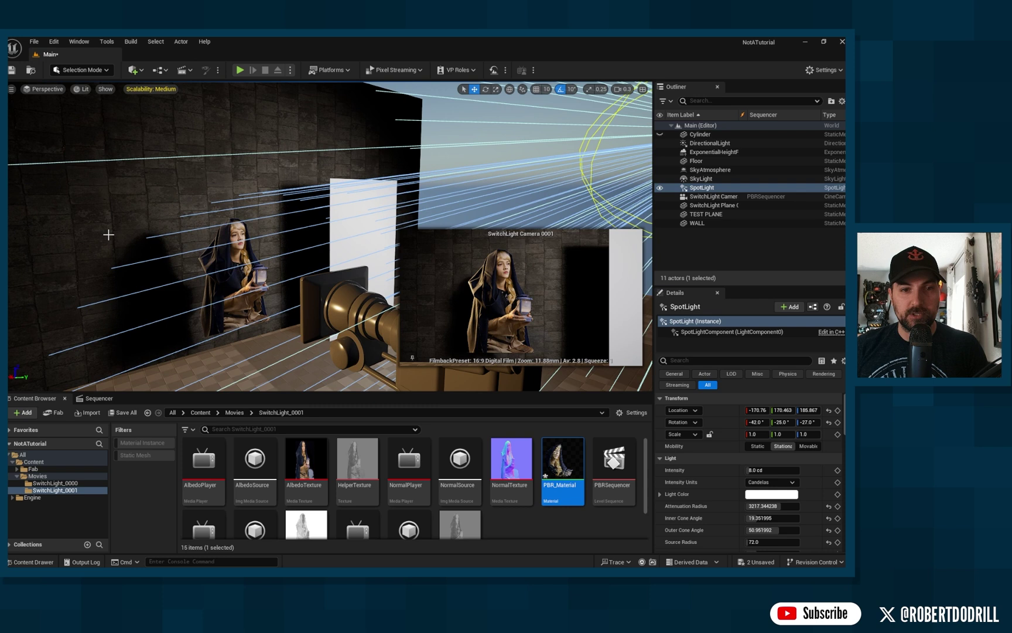
left_click(100, 212)
left_click(166, 253)
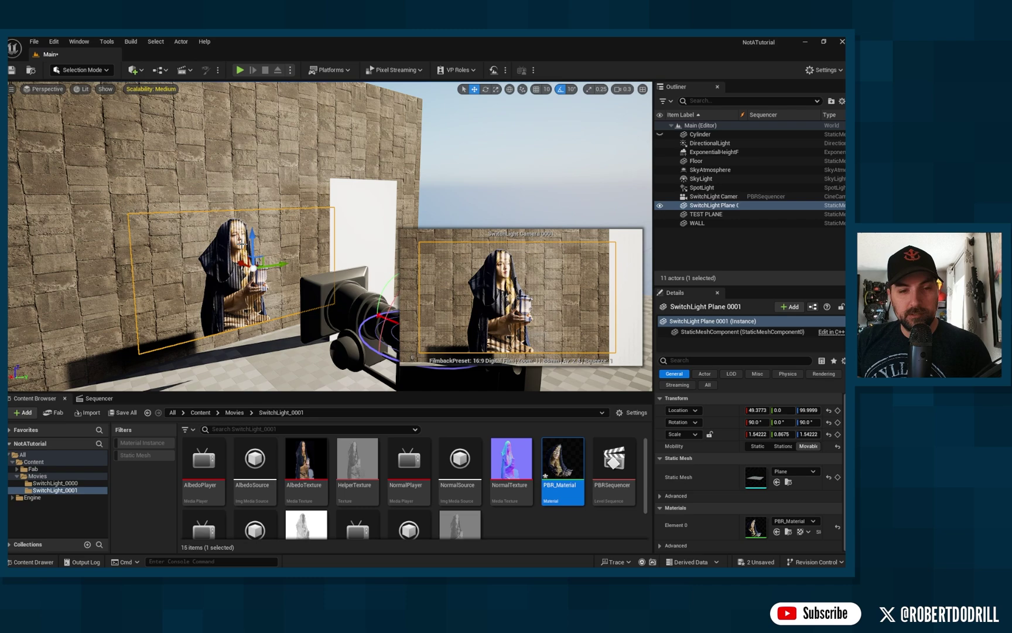
right_click_drag(242, 242, 207, 246)
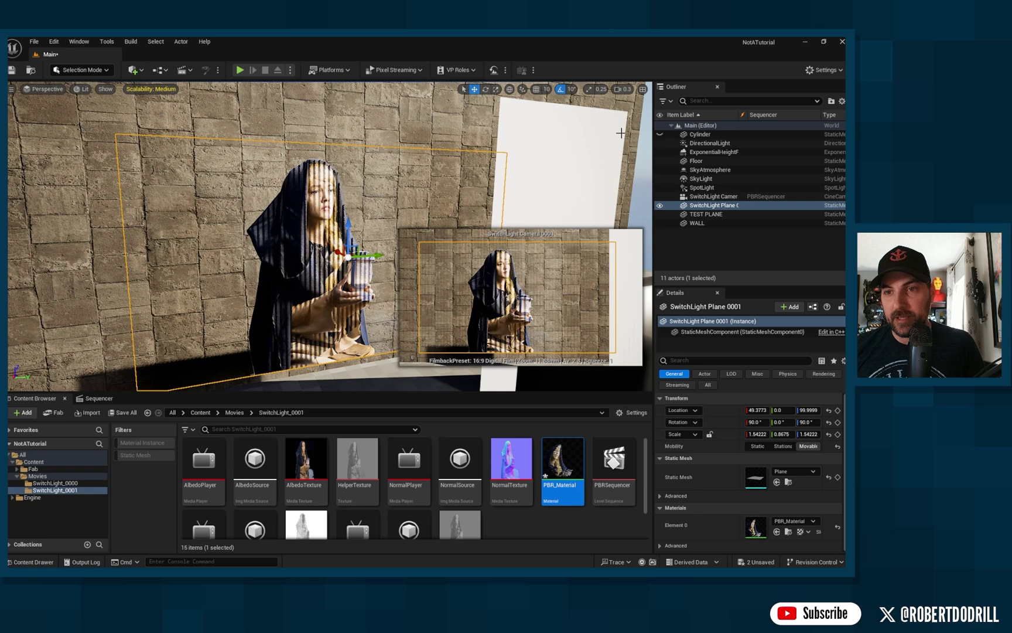
- Switch the DirectionalLight's Cast Shadows off and back on to compare the shading on the figure
left_click(713, 144)
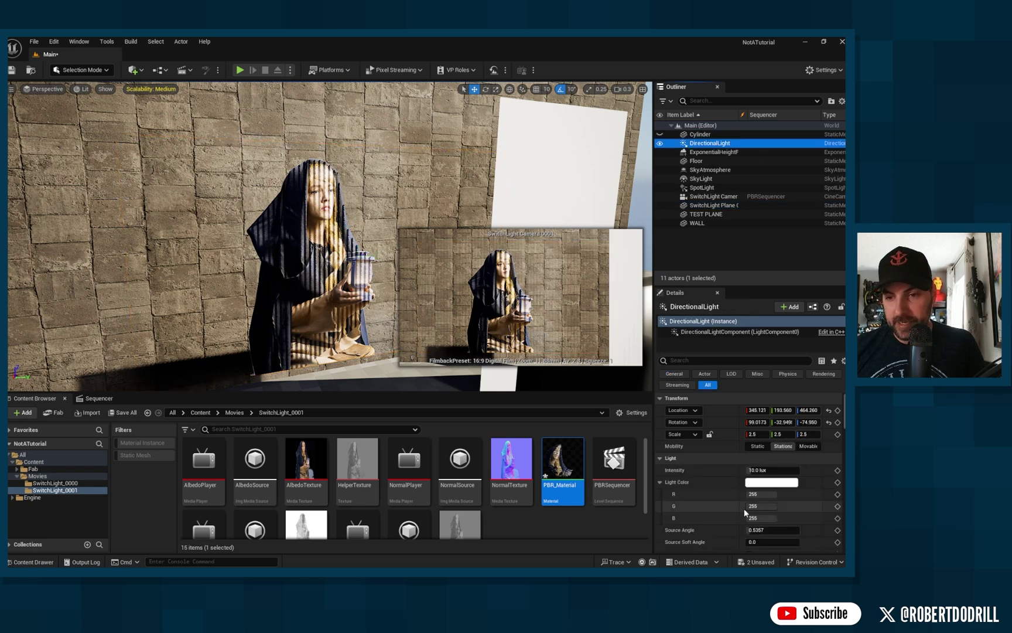
scroll(723, 499, "down", 3)
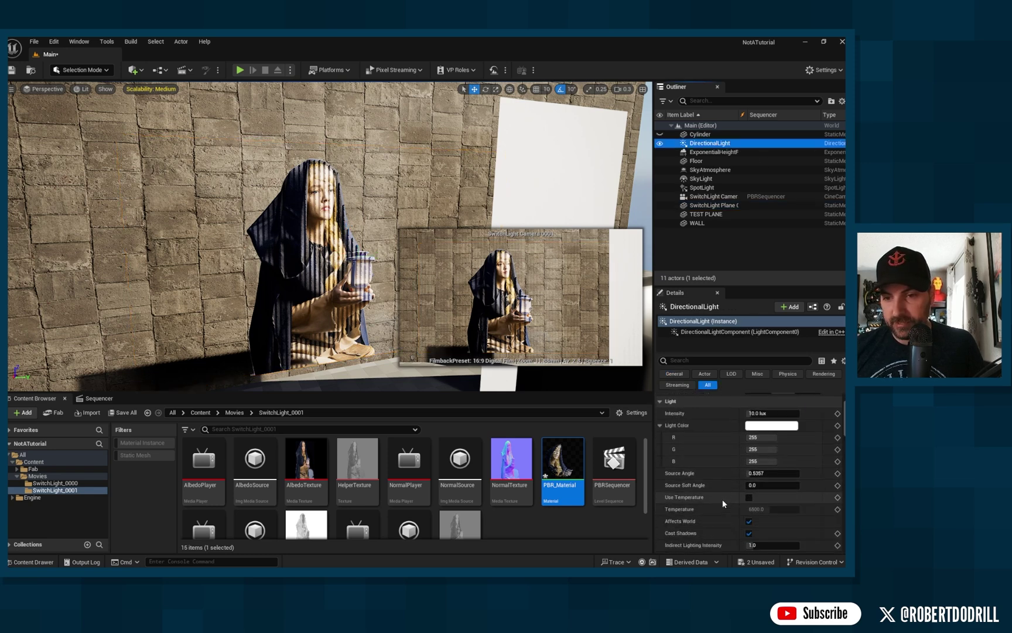
scroll(722, 499, "down", 4)
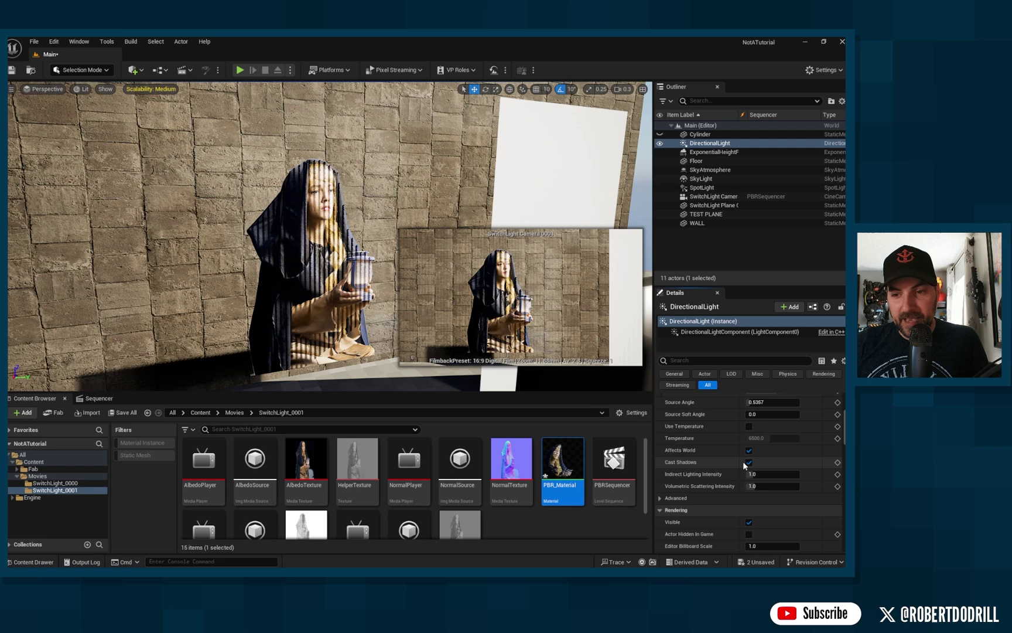
left_click(748, 463)
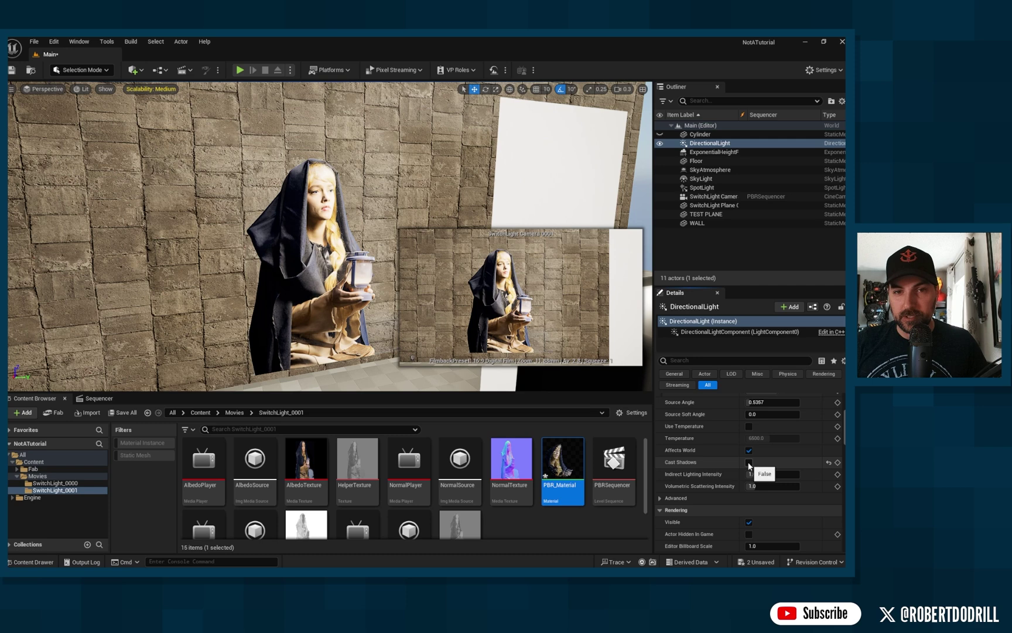
left_click(748, 463)
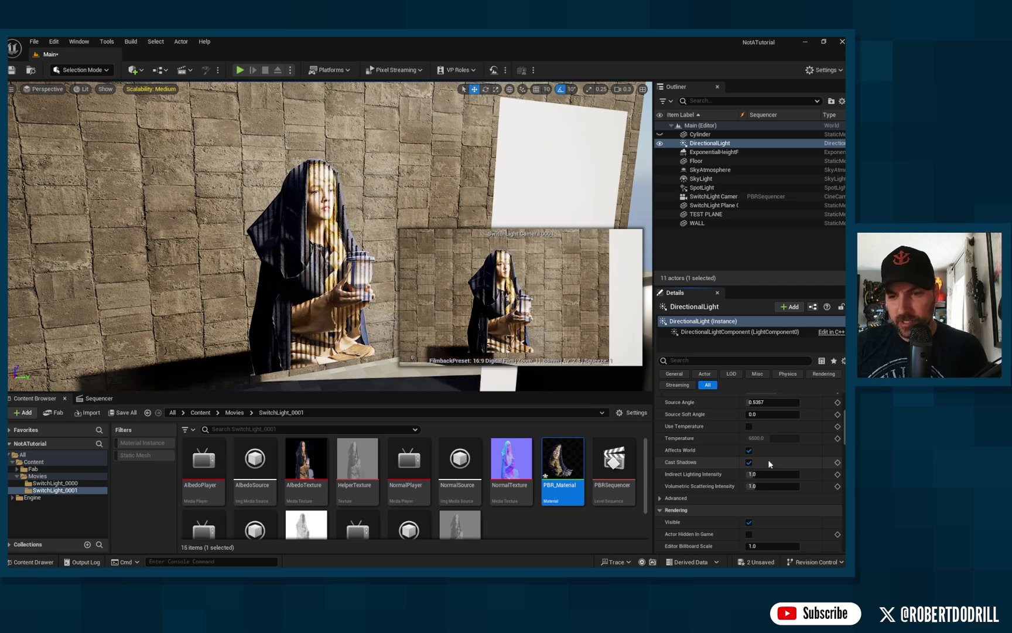
- Select the Cylinder near the white test plane and raise it along the vertical axis
right_click_drag(328, 234, 350, 263)
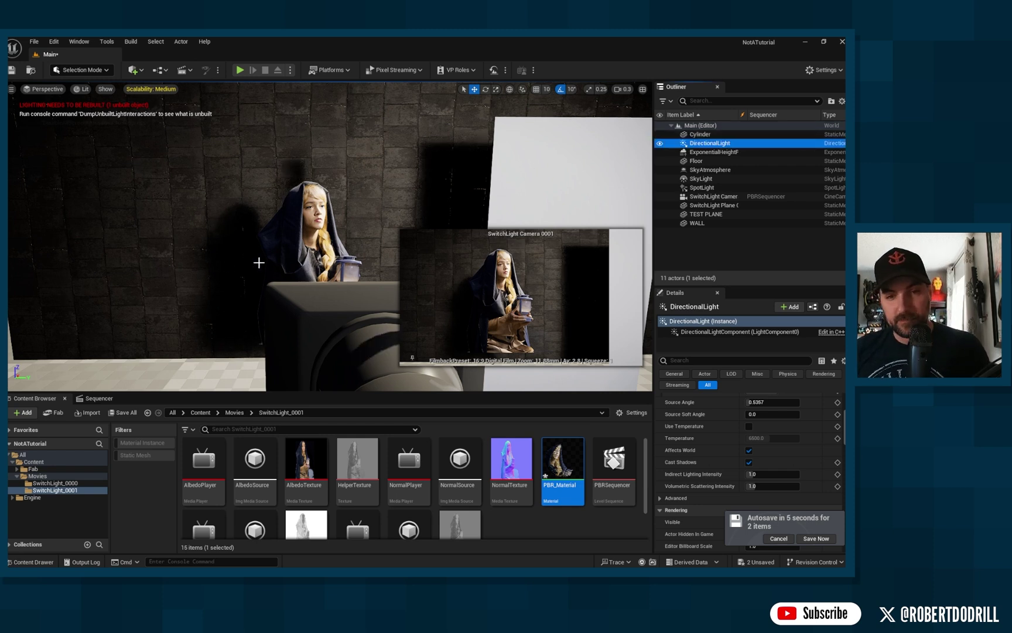
right_click_drag(174, 292, 188, 289)
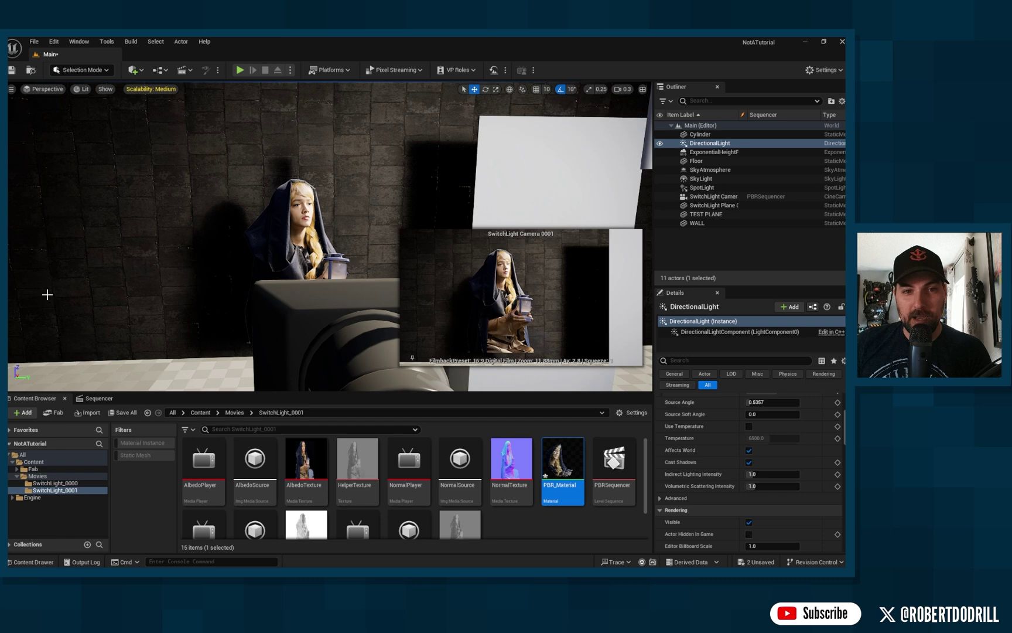
right_click_drag(131, 276, 198, 216)
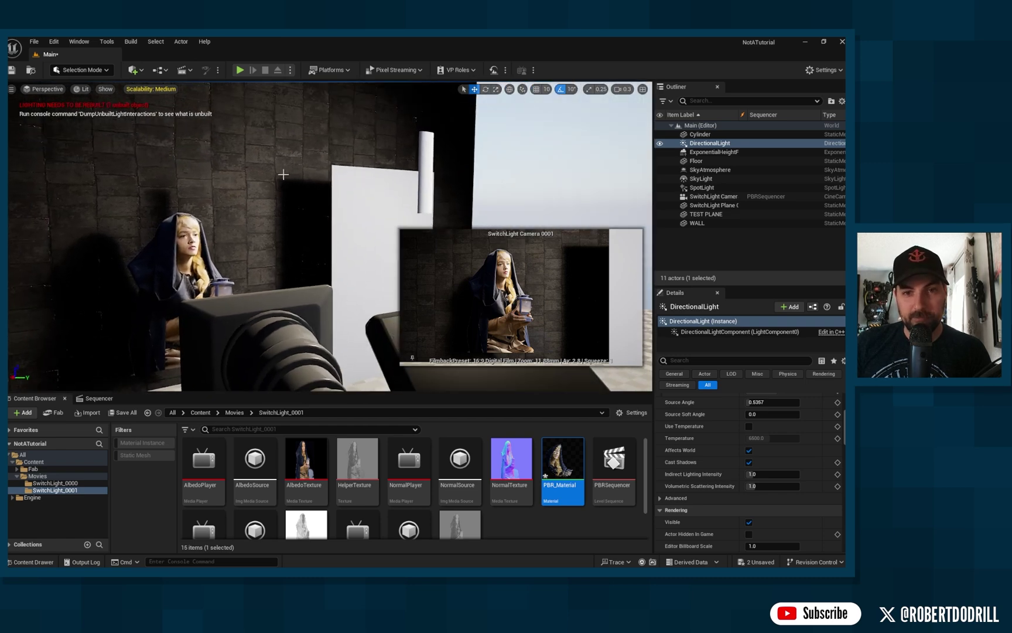
left_click(426, 176)
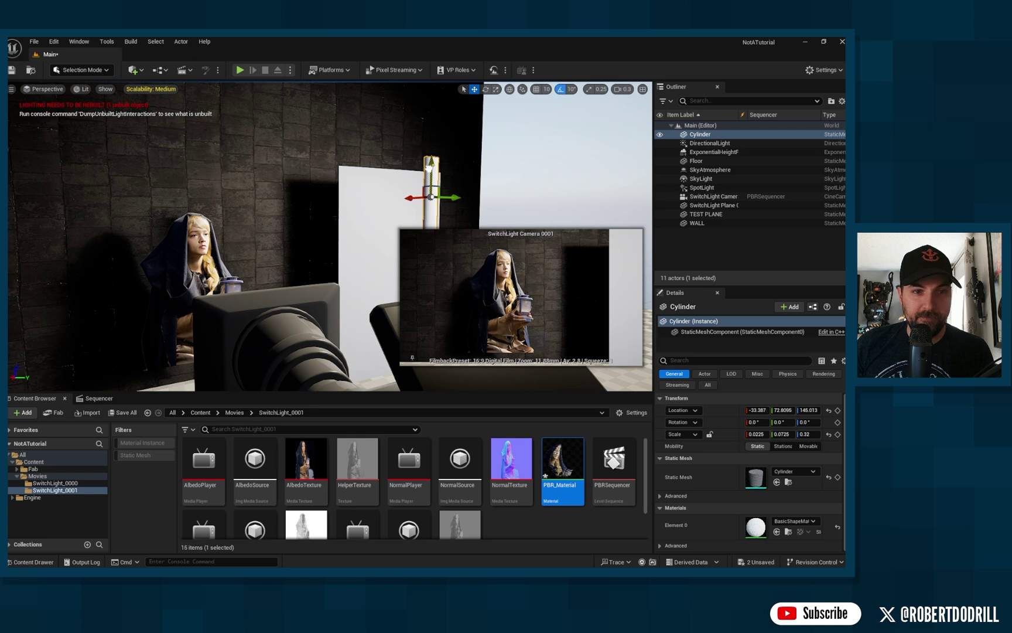
left_click_drag(422, 169, 423, 120)
left_click_drag(447, 157, 437, 188)
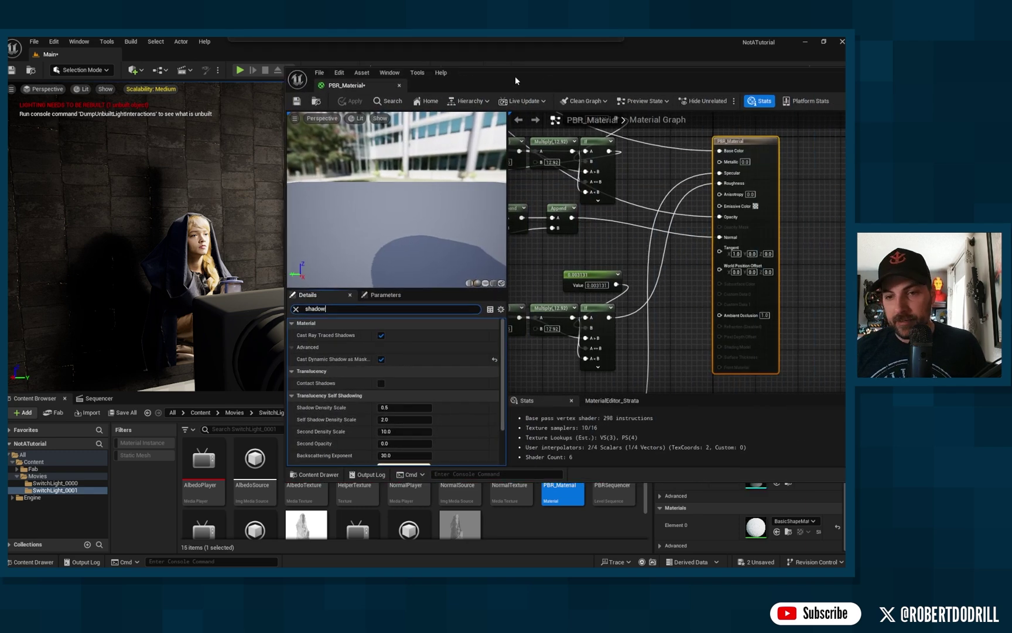
- Examine the PBR_Material graph, following the texture sample node chains to the material's output node
left_click_drag(515, 76, 335, 129)
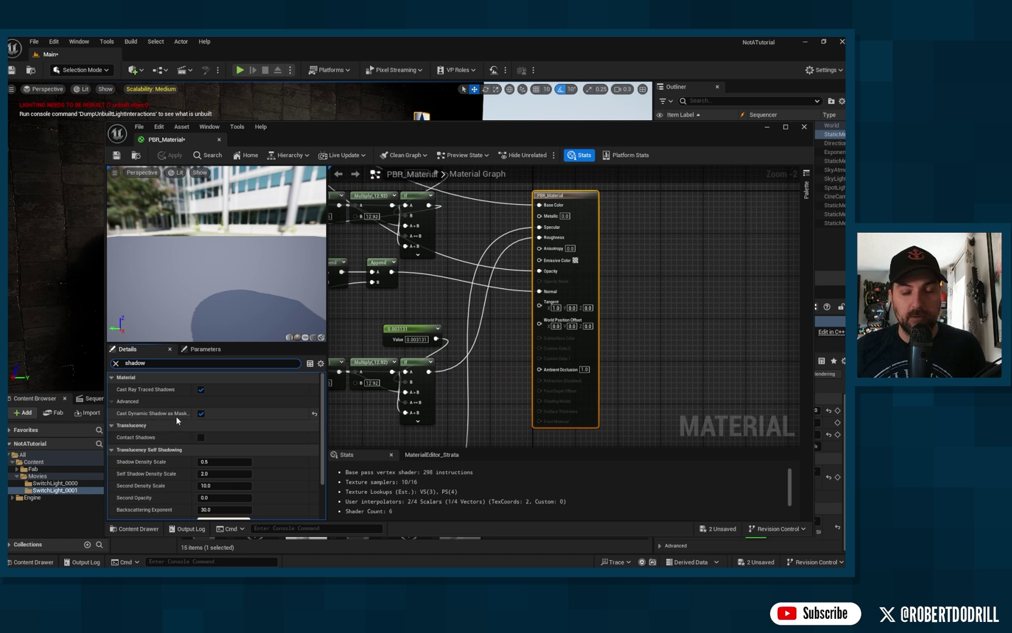
scroll(622, 324, "down", 1)
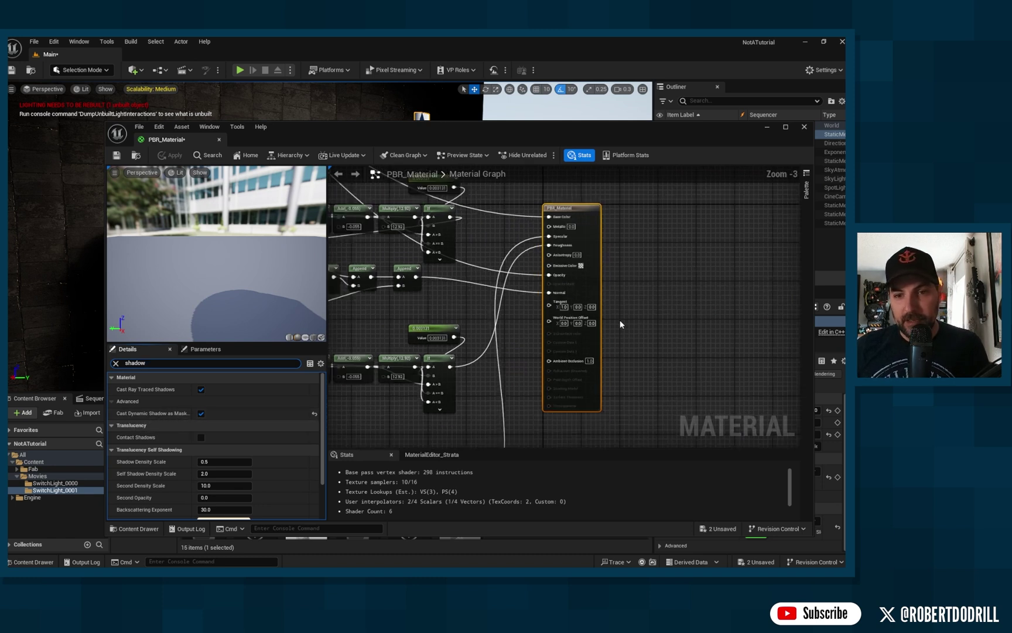
left_click(459, 314)
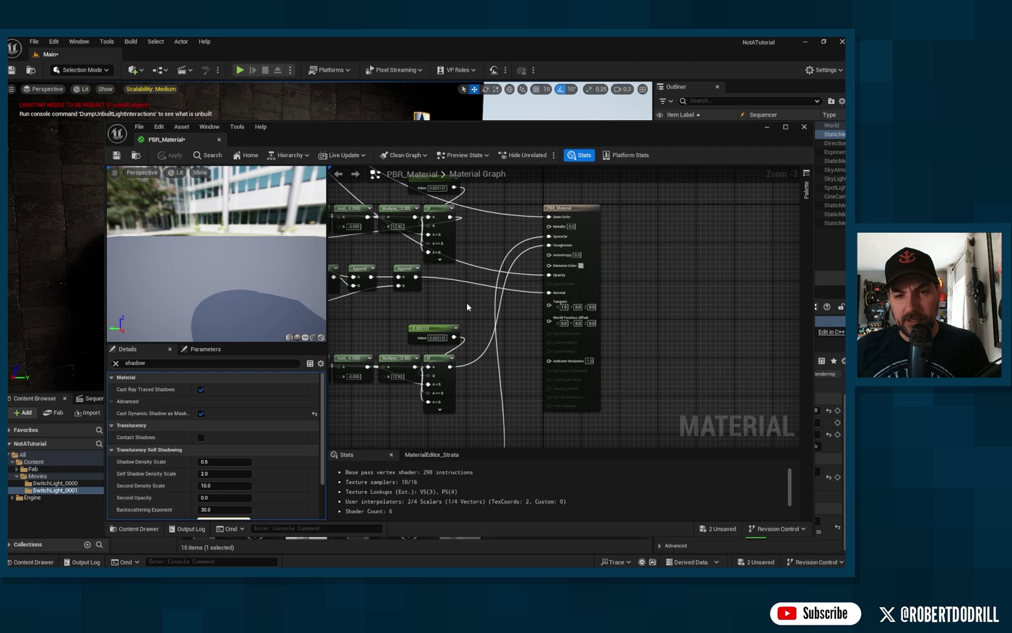
right_click_drag(467, 305, 490, 241)
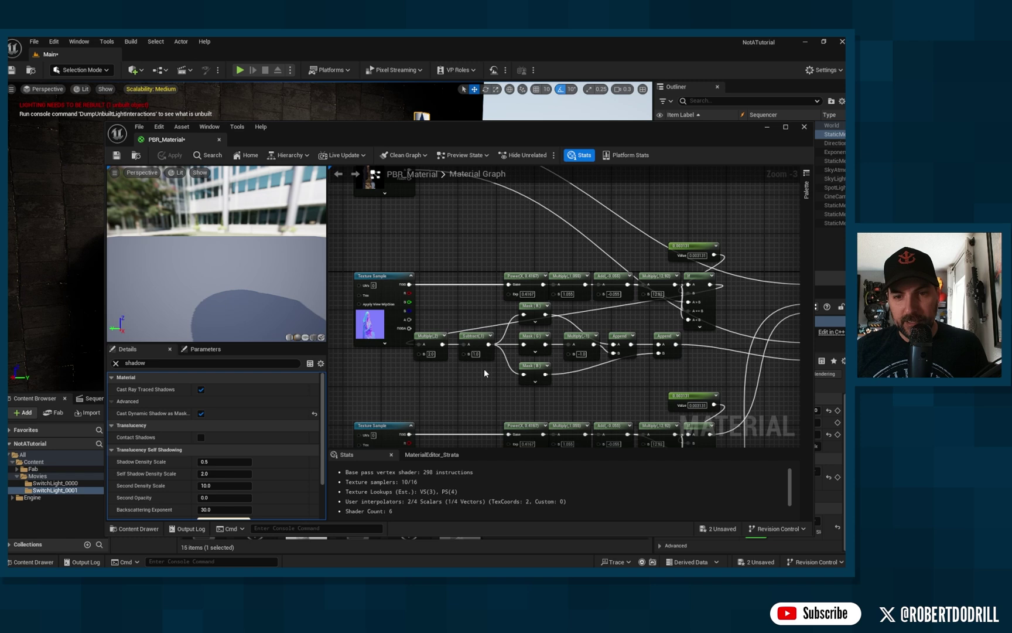
right_click_drag(484, 368, 486, 255)
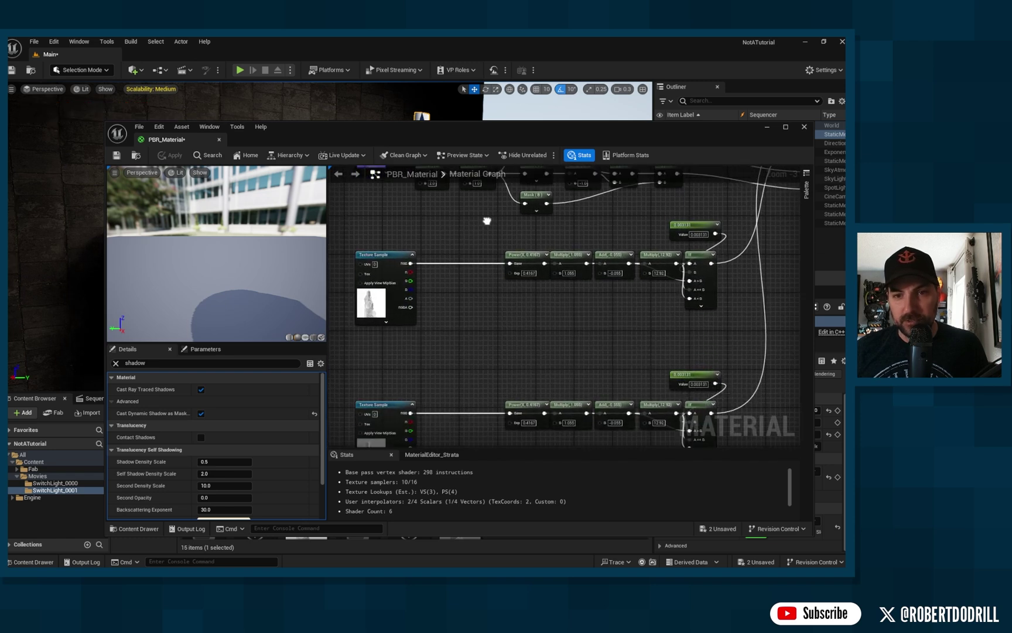
right_click_drag(505, 316, 500, 215)
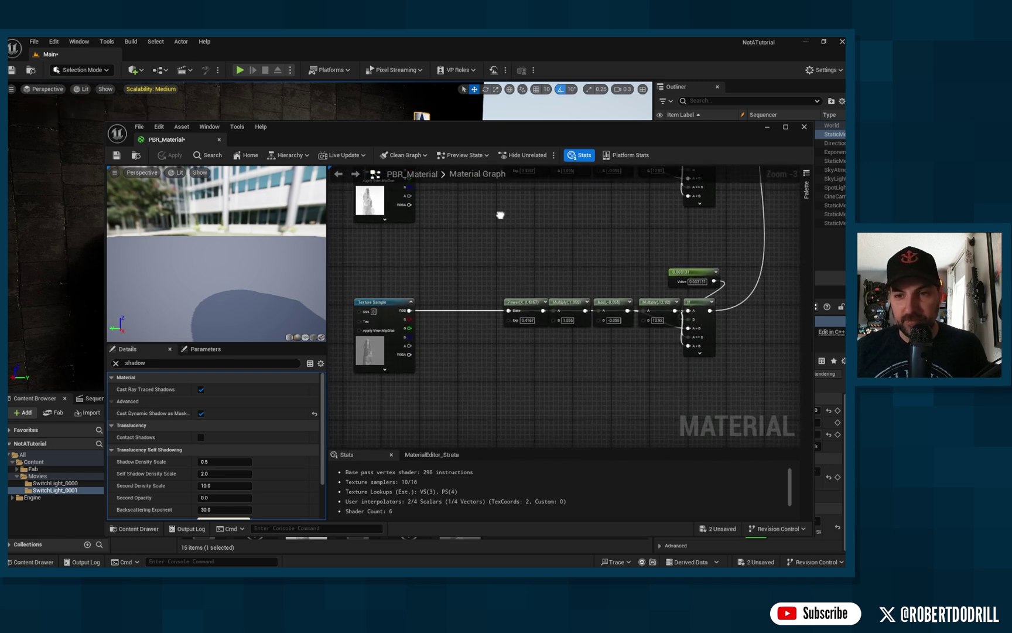
right_click_drag(582, 231, 414, 445)
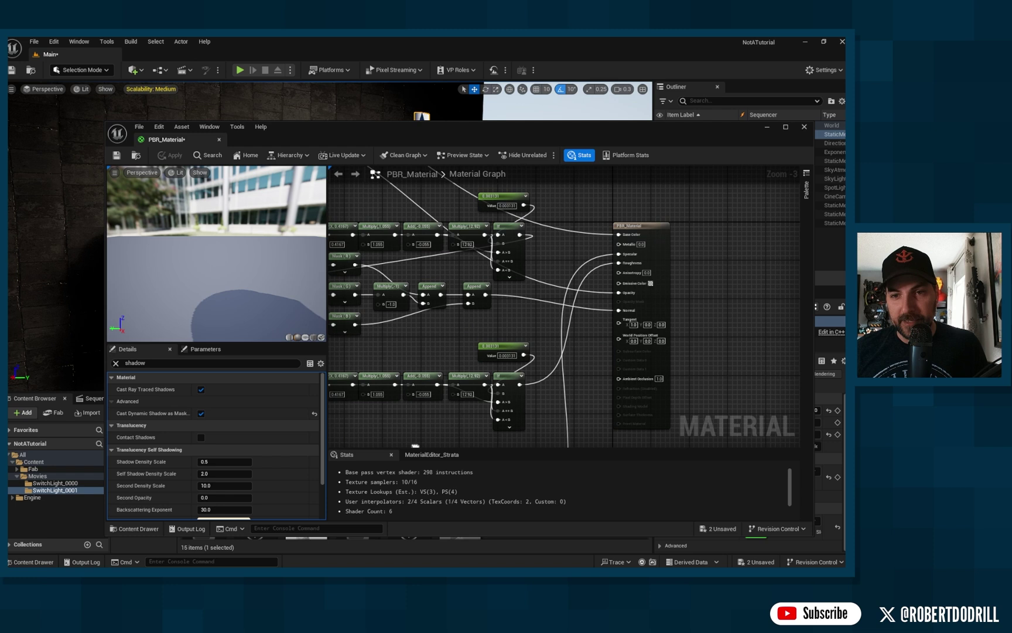
left_click_drag(513, 129, 510, 123)
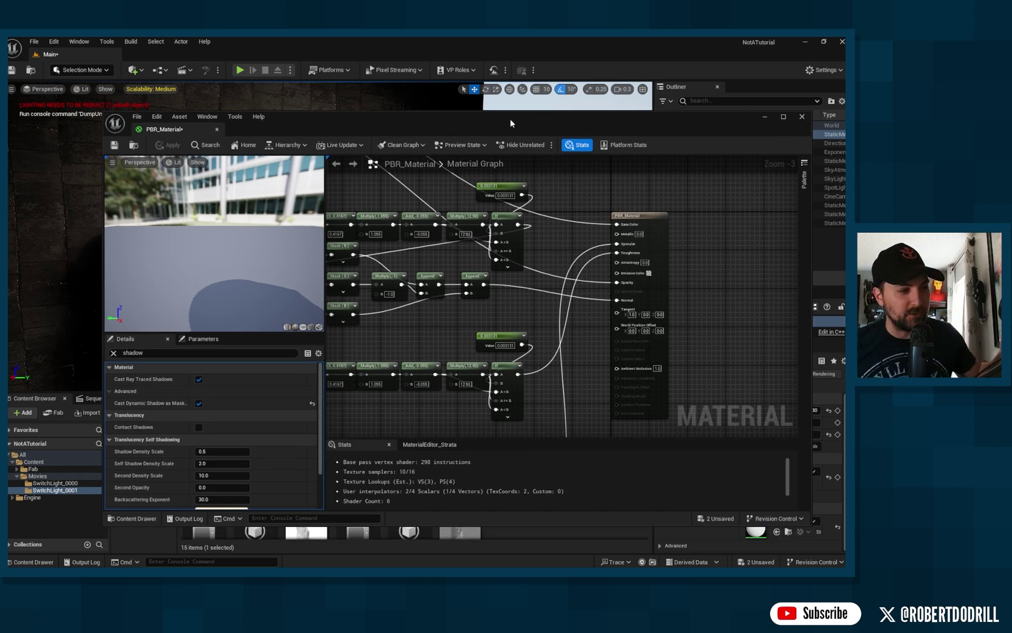